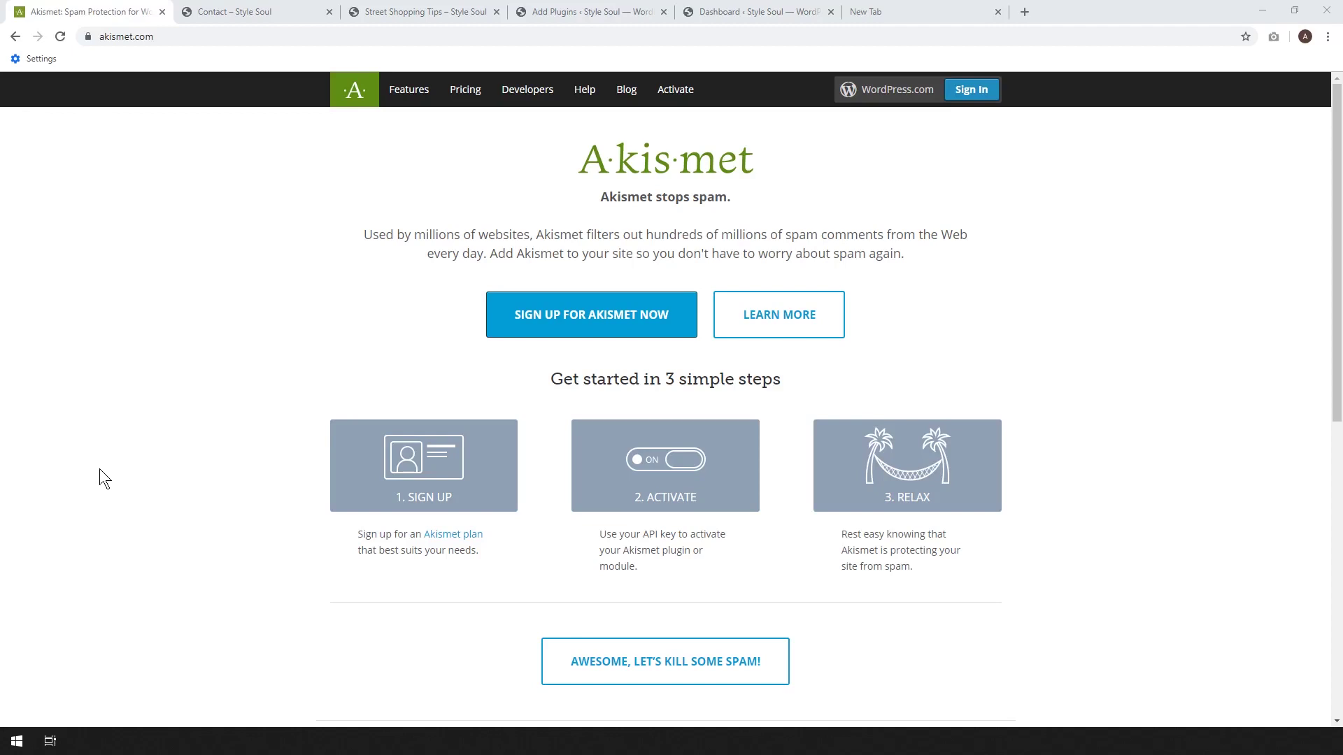
{"action": "double_click", "coordinate": [615, 198]}
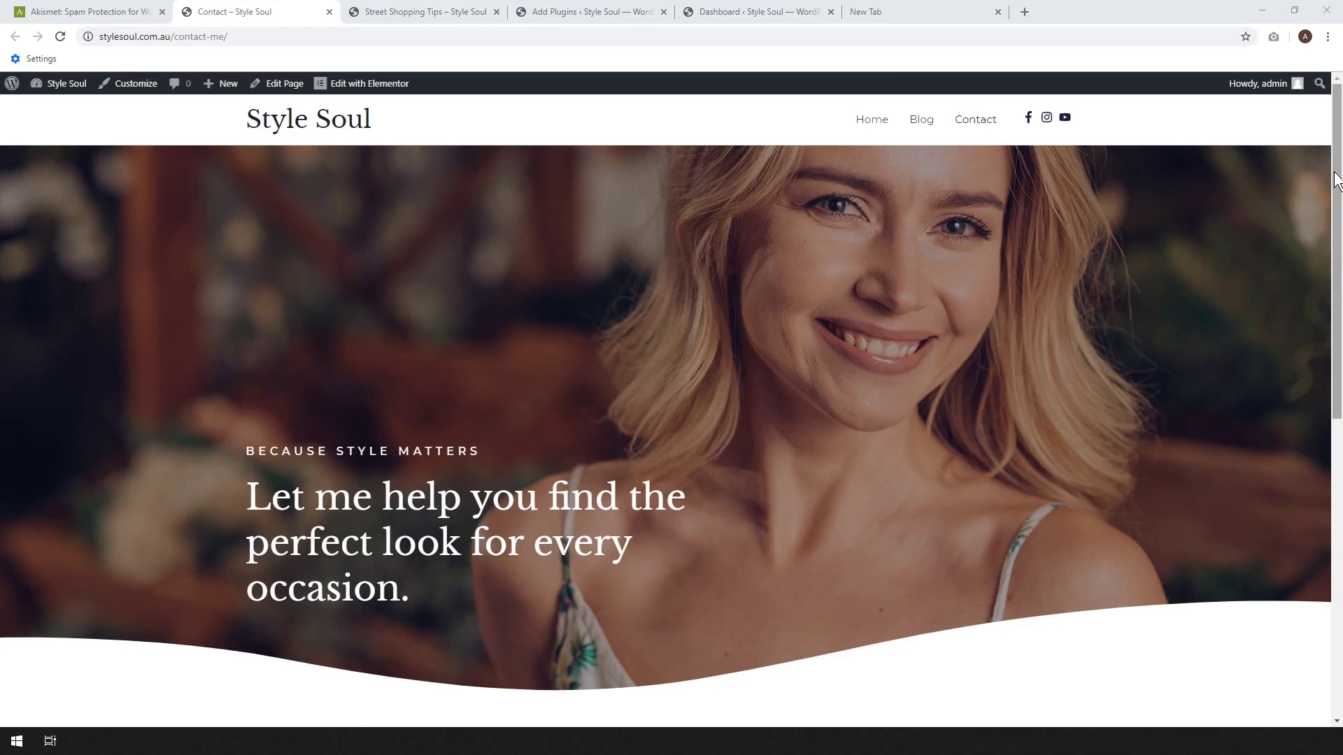
{"action": "scroll", "coordinate": [1340, 257], "scroll_direction": "down", "scroll_amount": 8}
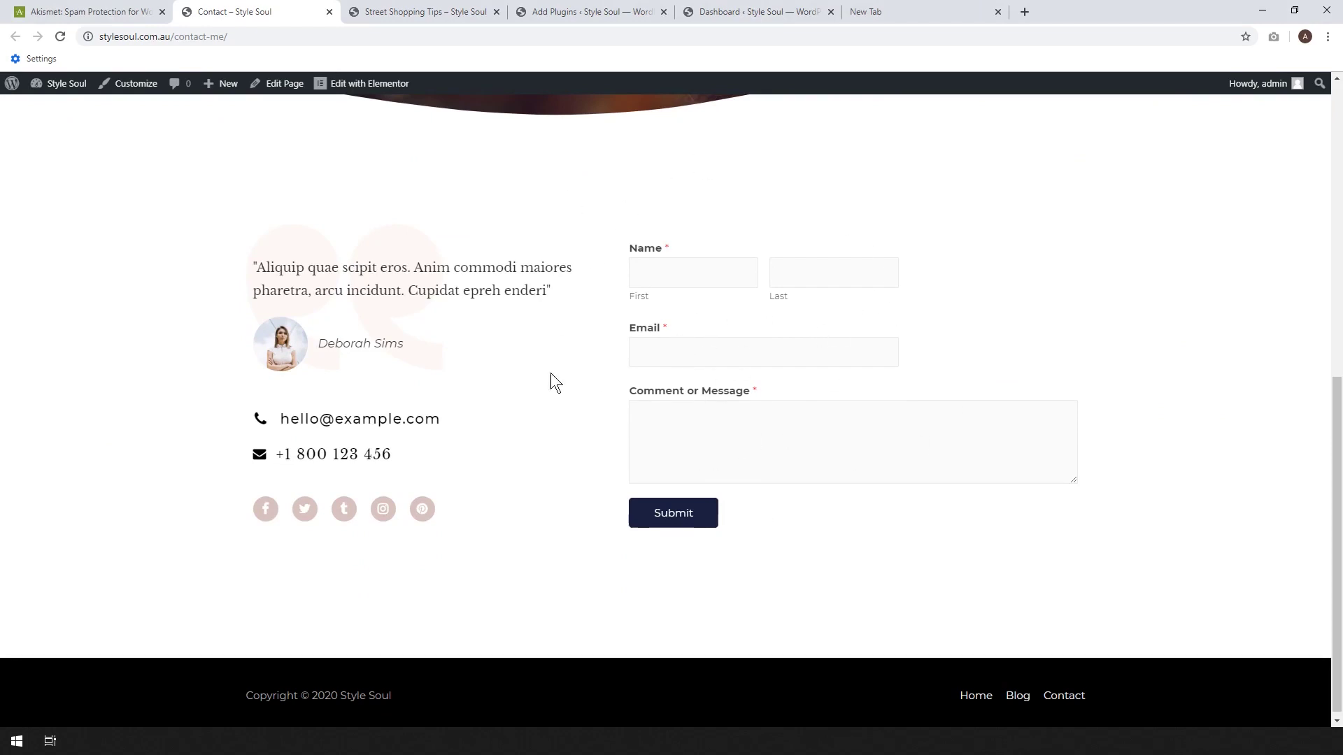
{"action": "left_click", "coordinate": [420, 12]}
{"action": "mouse_move", "coordinate": [1341, 603]}
{"action": "left_mouse_down"}
{"action": "mouse_move", "coordinate": [1307, 321]}
{"action": "mouse_move", "coordinate": [1333, 600]}
{"action": "left_mouse_up"}
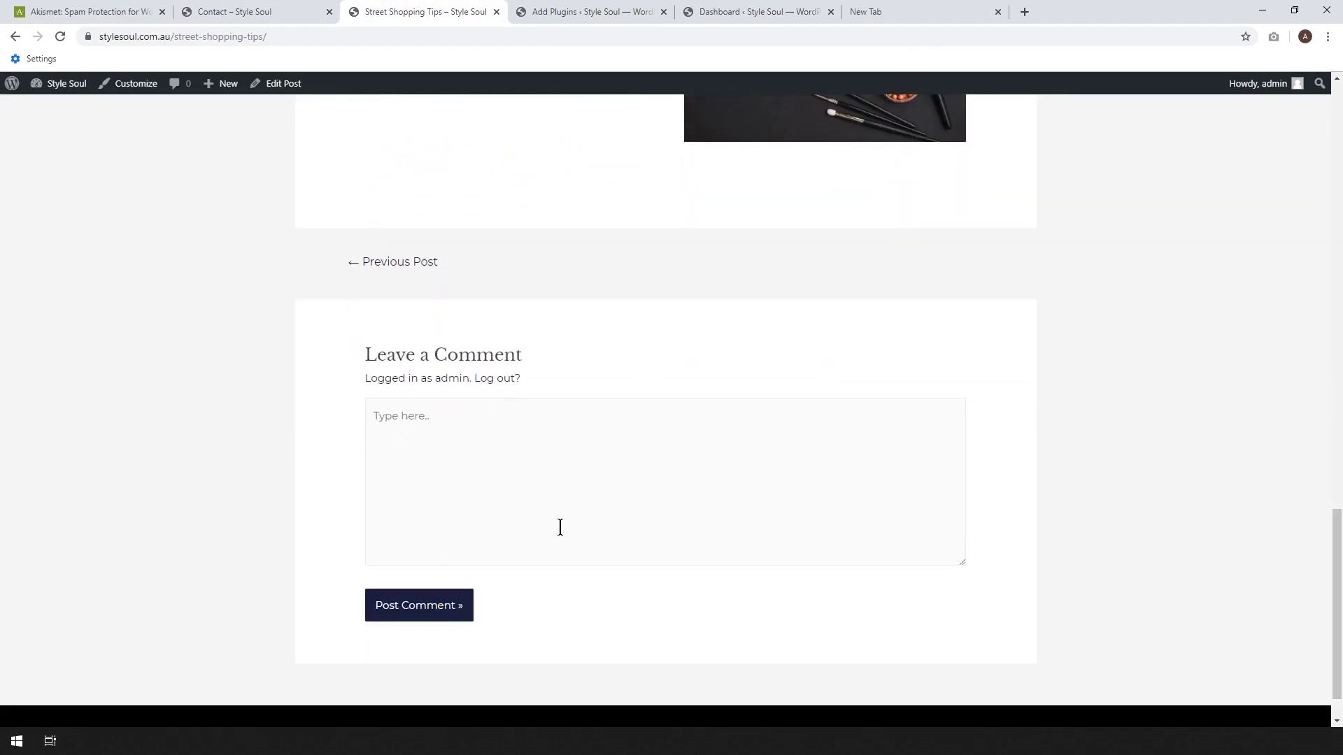
{"action": "left_click", "coordinate": [290, 12]}
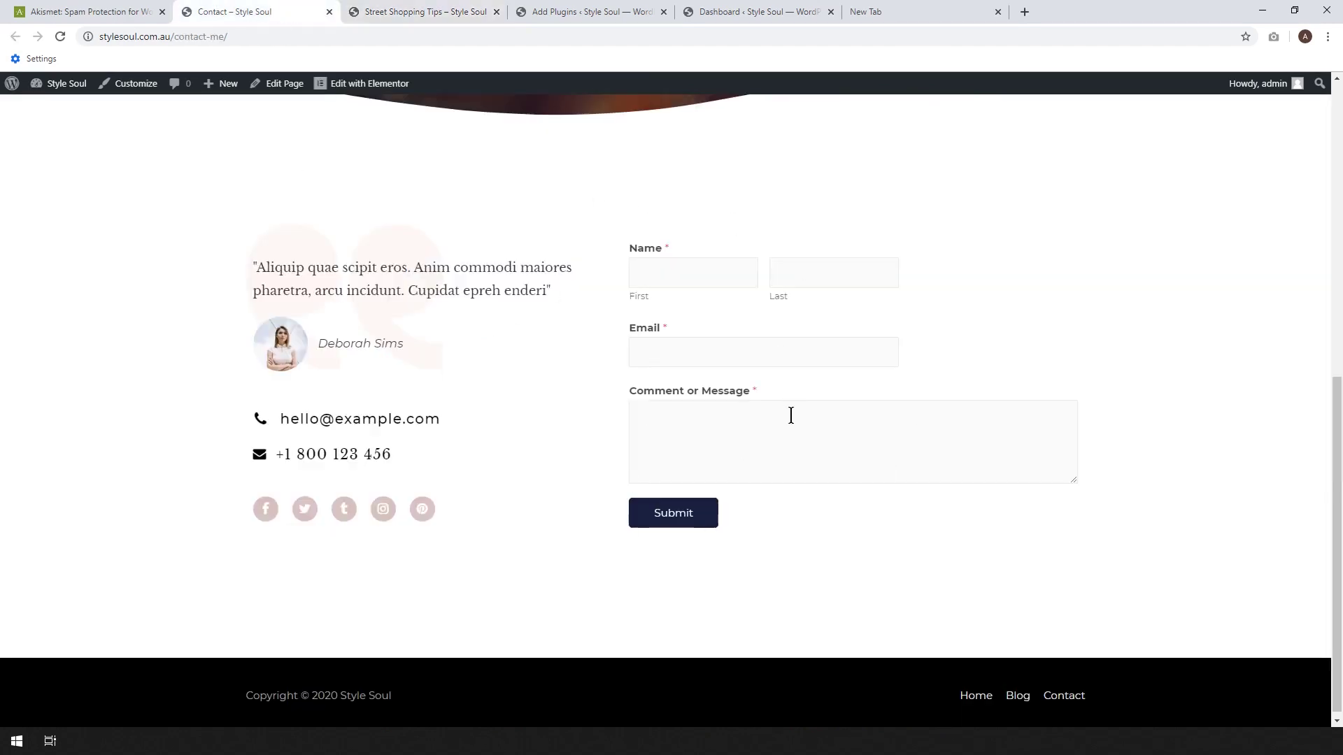
{"action": "left_click", "coordinate": [580, 11]}
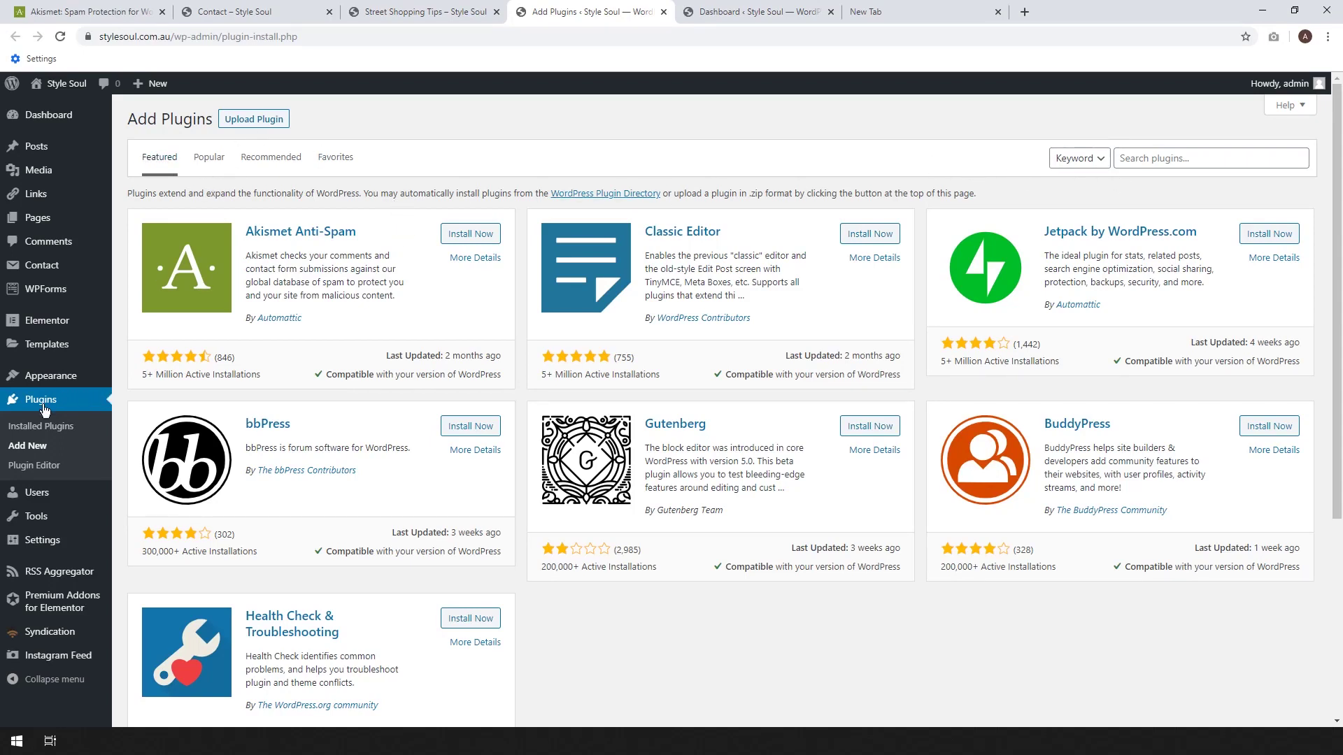
{"action": "left_click", "coordinate": [31, 449]}
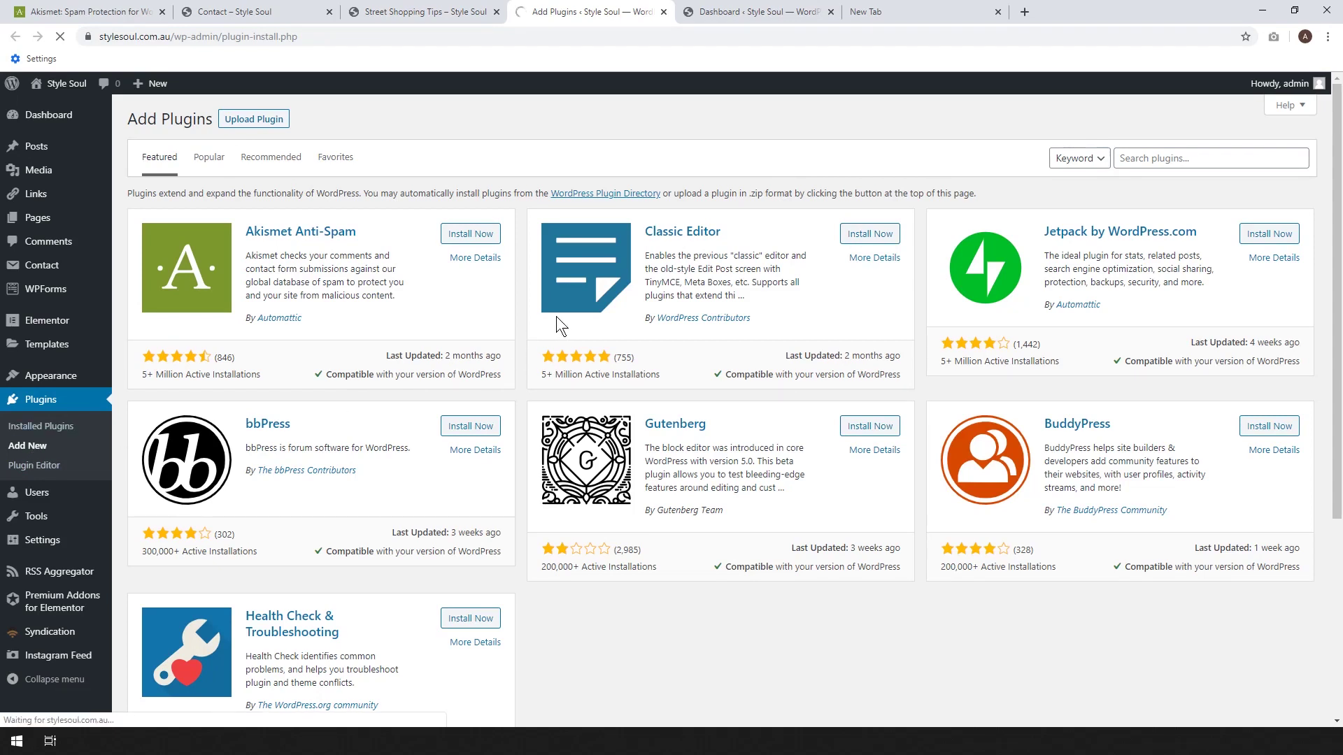
{"action": "left_click", "coordinate": [1164, 154]}
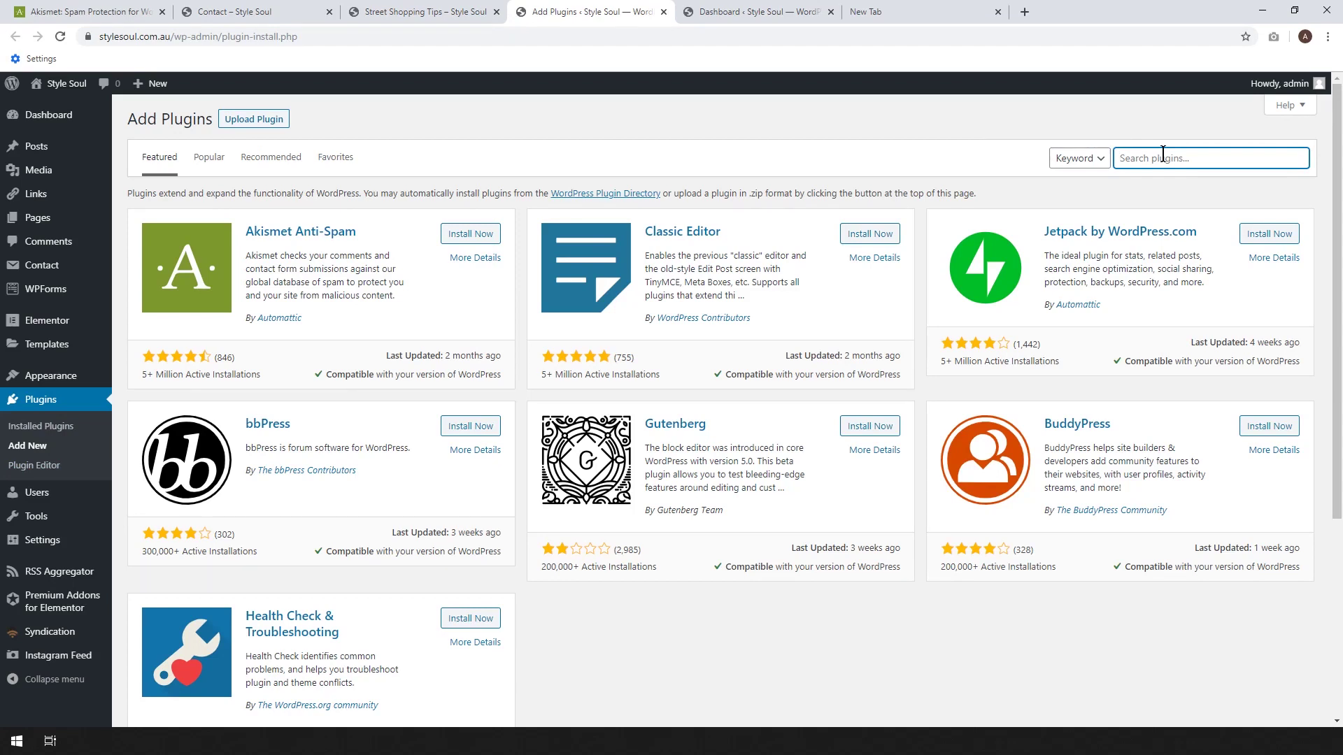
{"action": "type", "text": "akismet"}
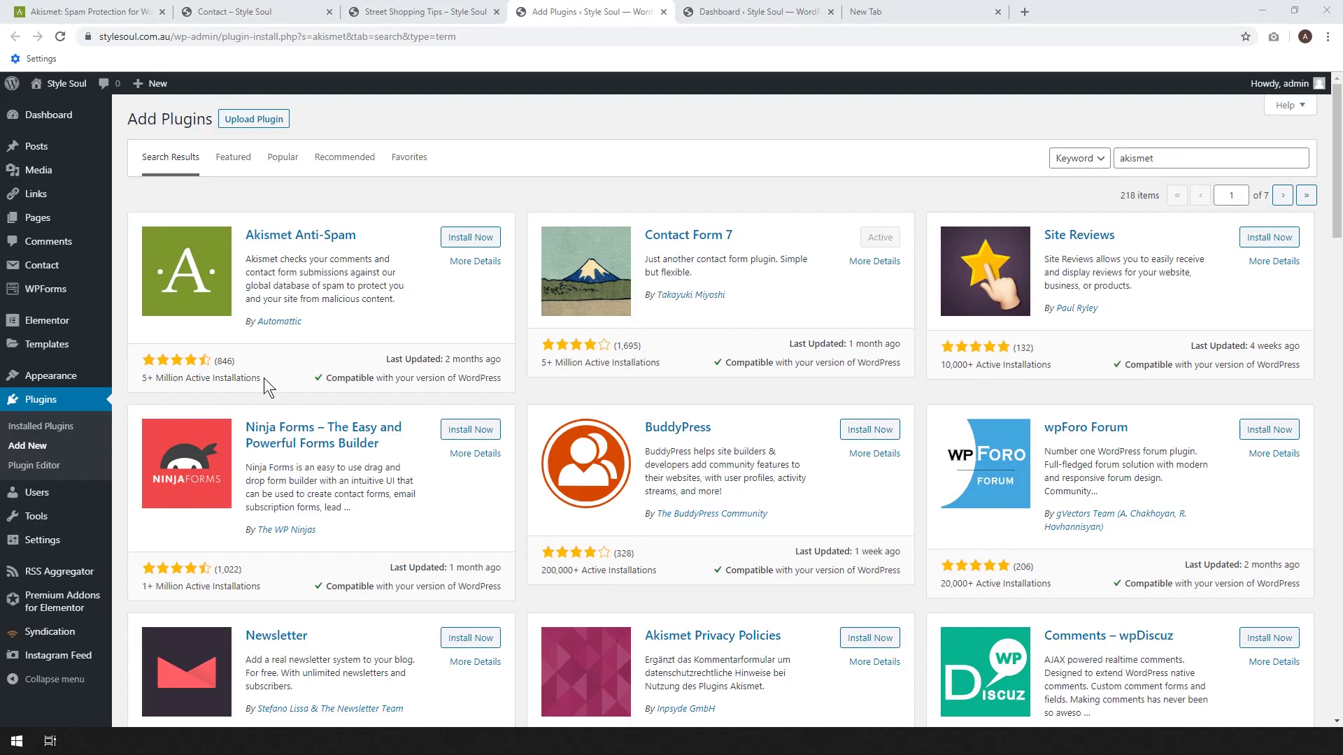
{"action": "left_click", "coordinate": [469, 238]}
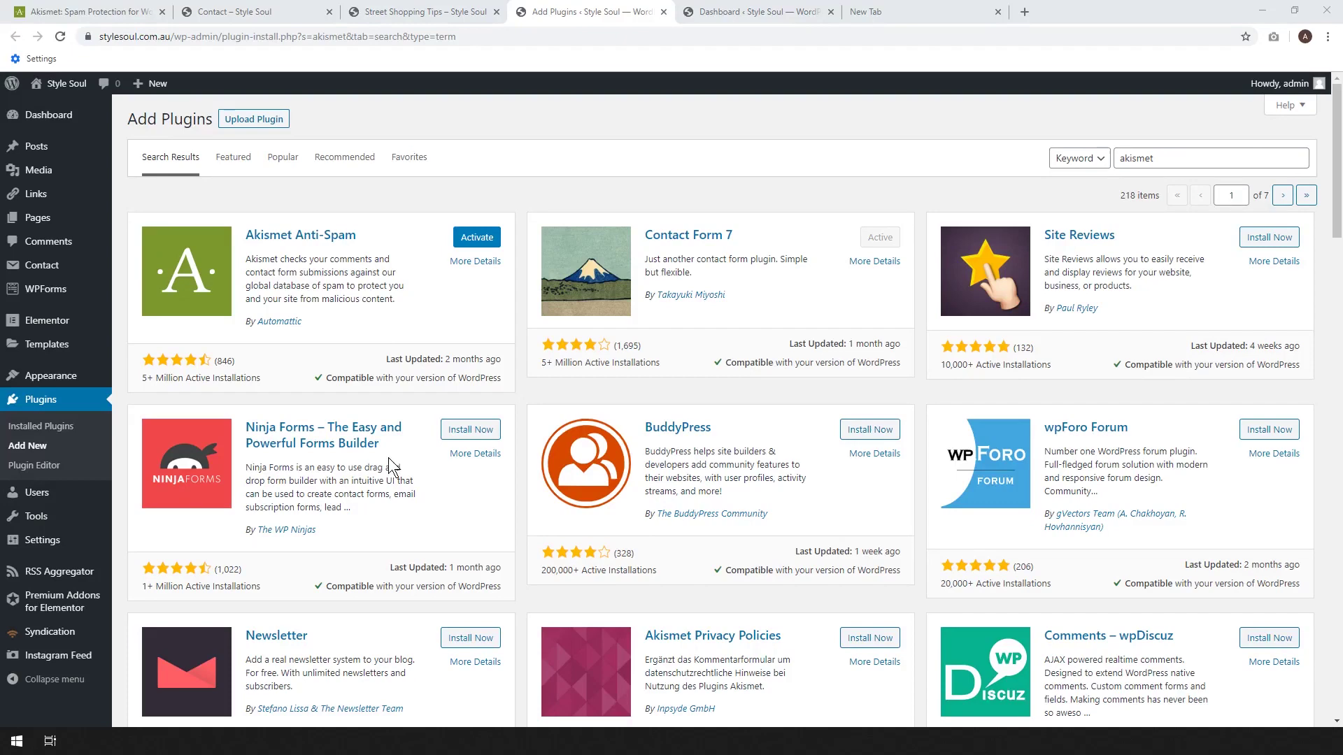
{"action": "left_click", "coordinate": [474, 237]}
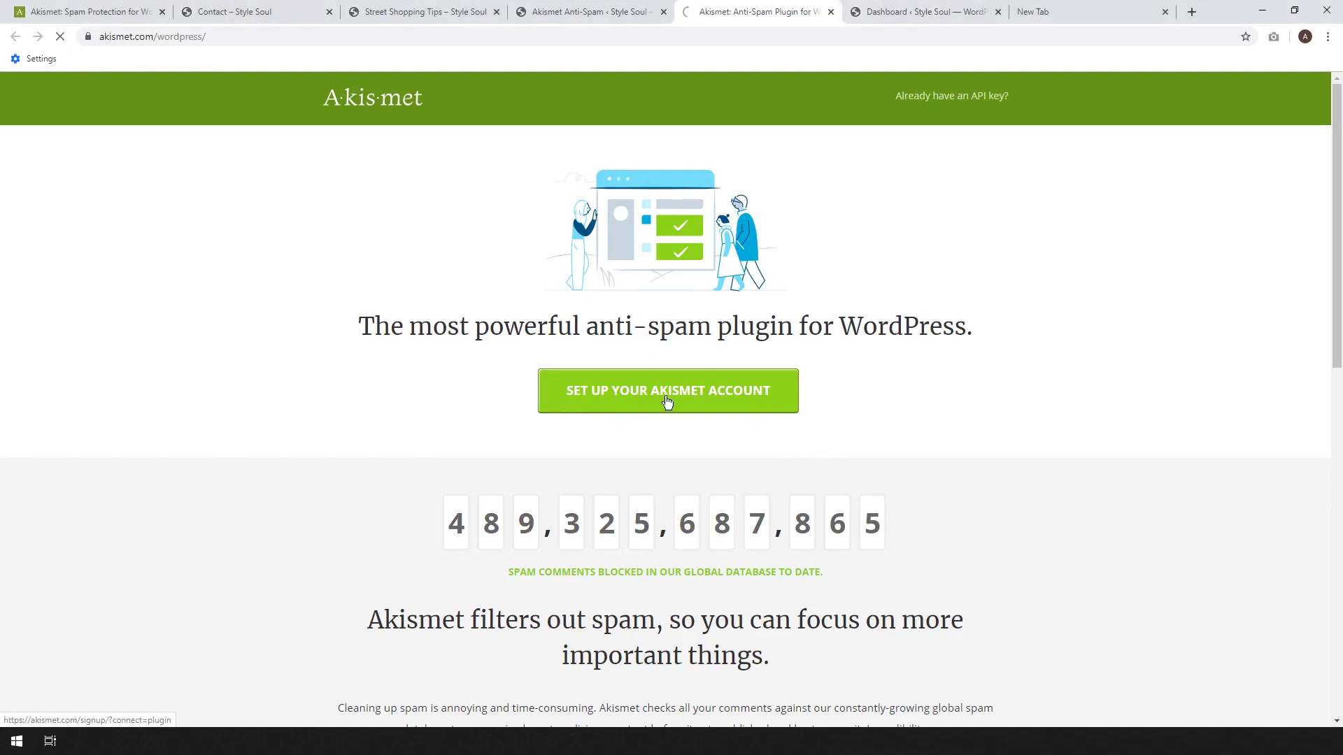
{"action": "left_click", "coordinate": [588, 404]}
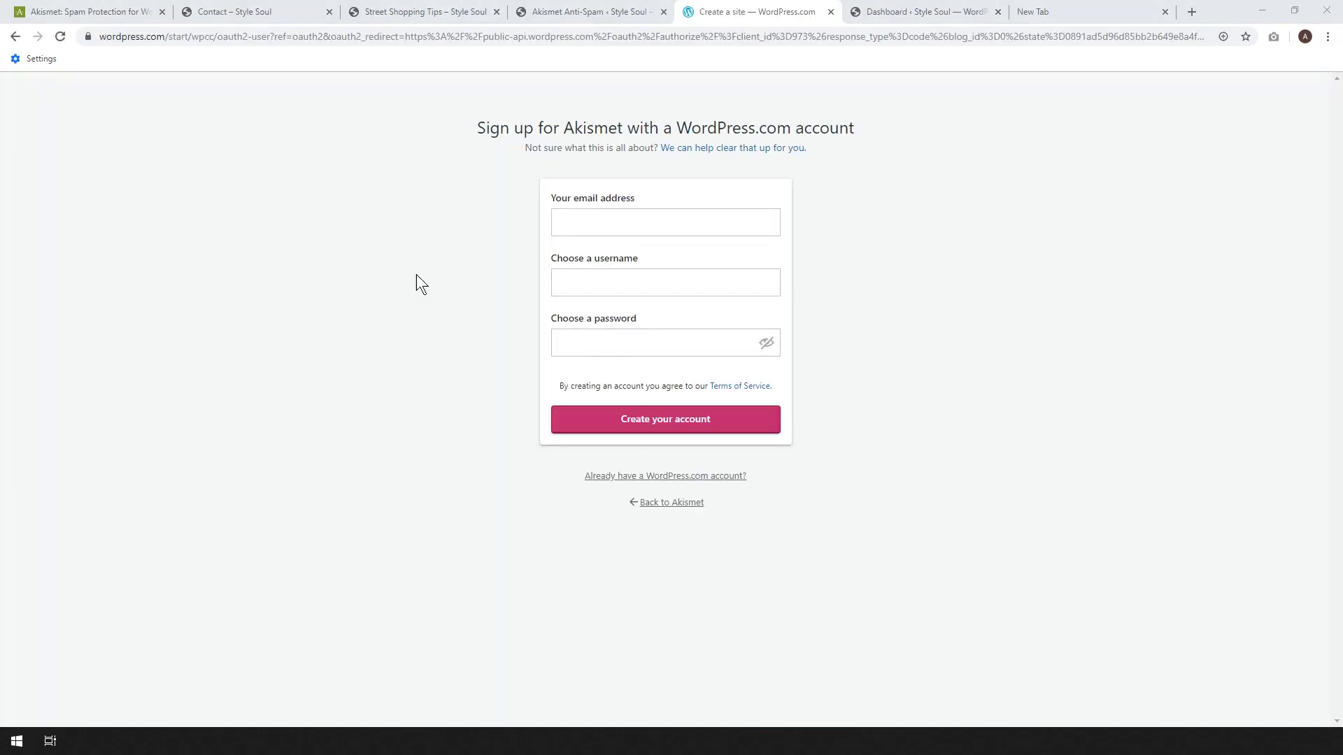
{"action": "left_click", "coordinate": [612, 226]}
{"action": "key", "text": "ctrl+v"}
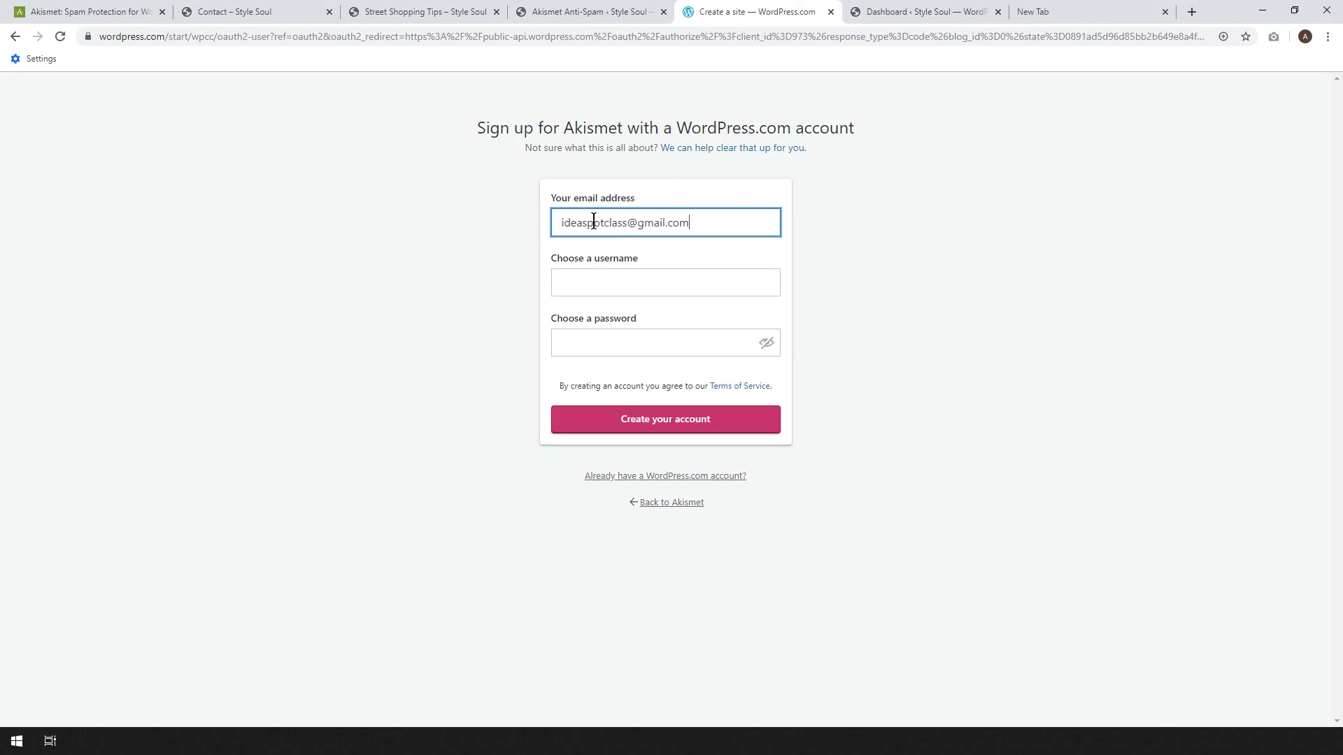
{"action": "double_click", "coordinate": [626, 226]}
{"action": "key", "text": "ctrl+c"}
{"action": "key", "text": "Tab"}
{"action": "key", "text": "ctrl+v"}
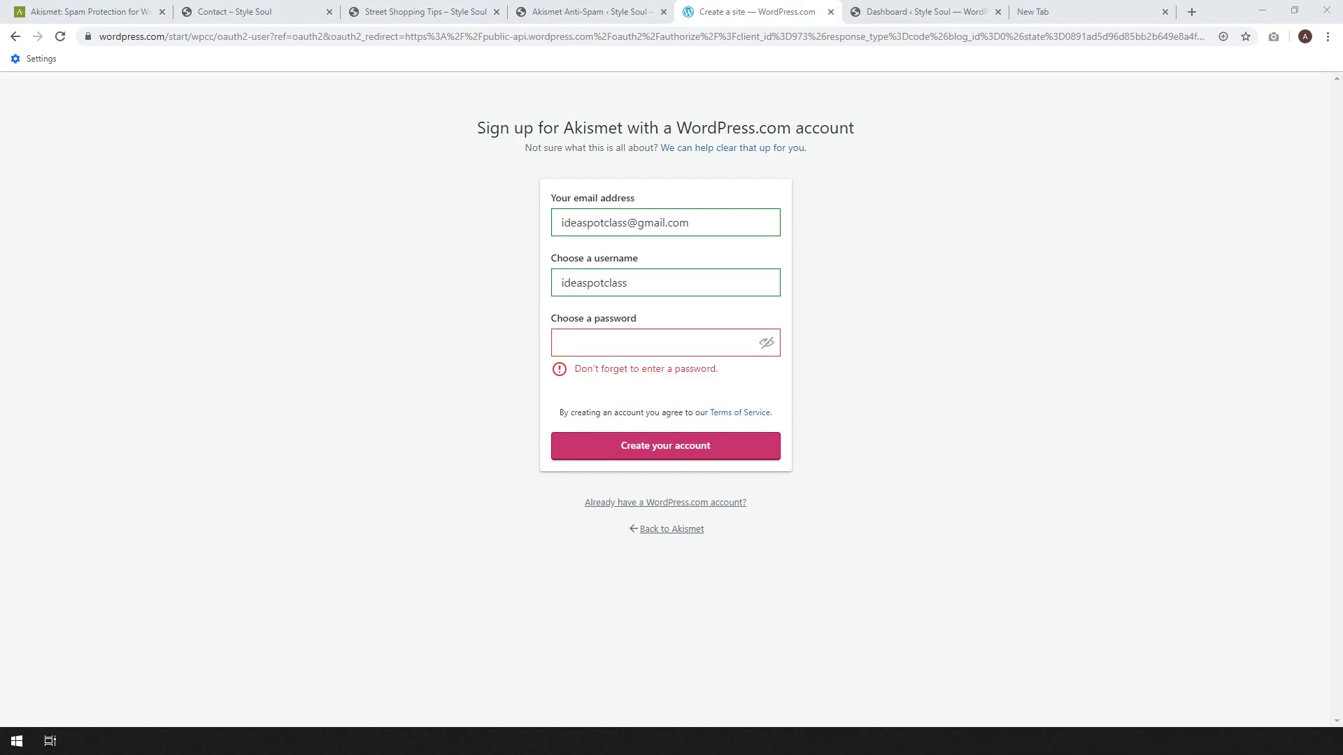
{"action": "left_click", "coordinate": [605, 333]}
{"action": "key", "text": "ctrl+v"}
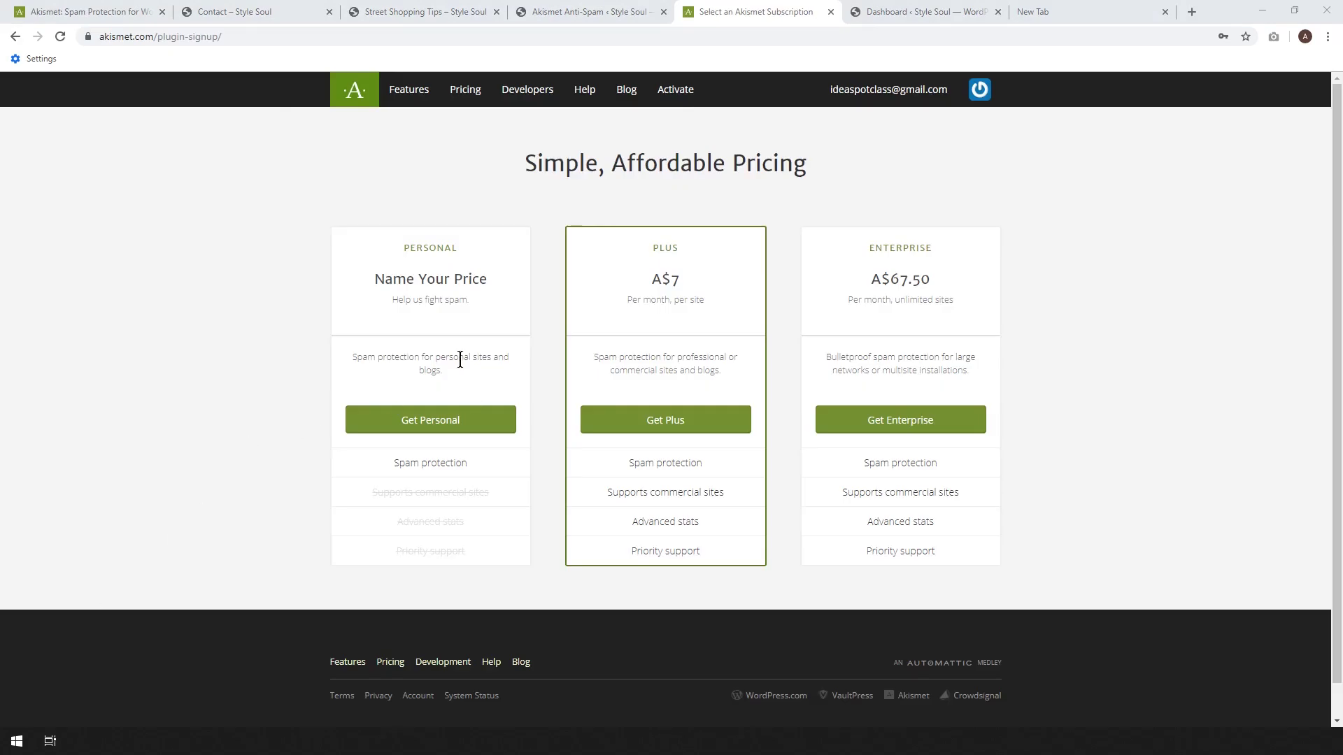
{"action": "left_click_drag", "start_coordinate": [436, 357], "coordinate": [459, 377]}
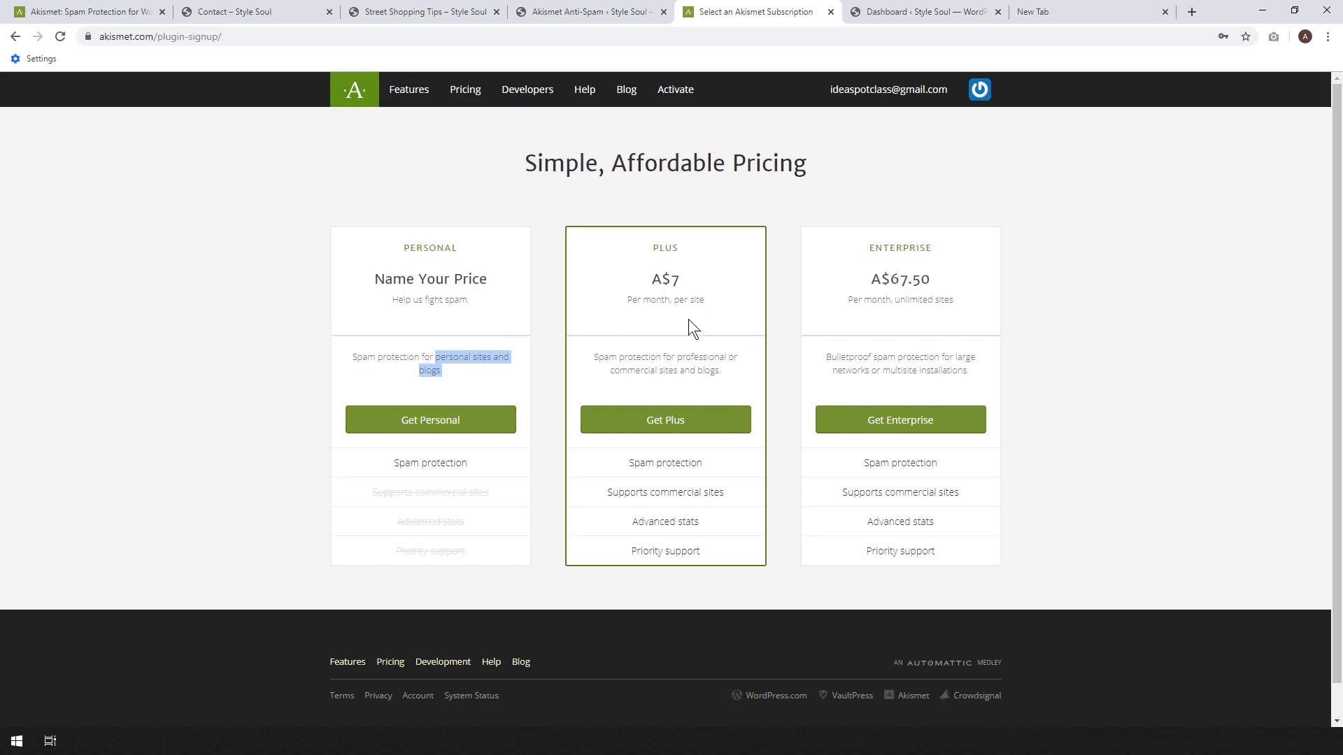
{"action": "left_click", "coordinate": [652, 291]}
{"action": "left_click", "coordinate": [431, 425]}
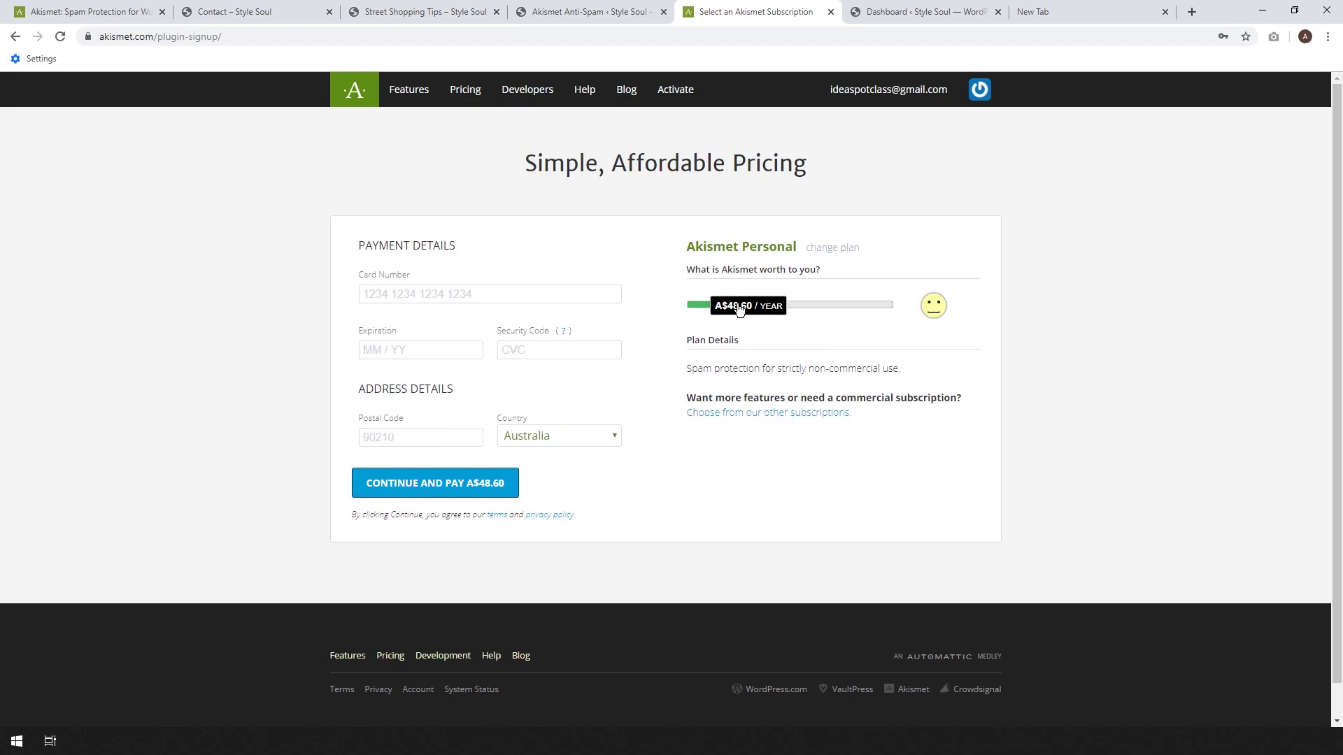
{"action": "left_click_drag", "start_coordinate": [711, 306], "coordinate": [691, 311]}
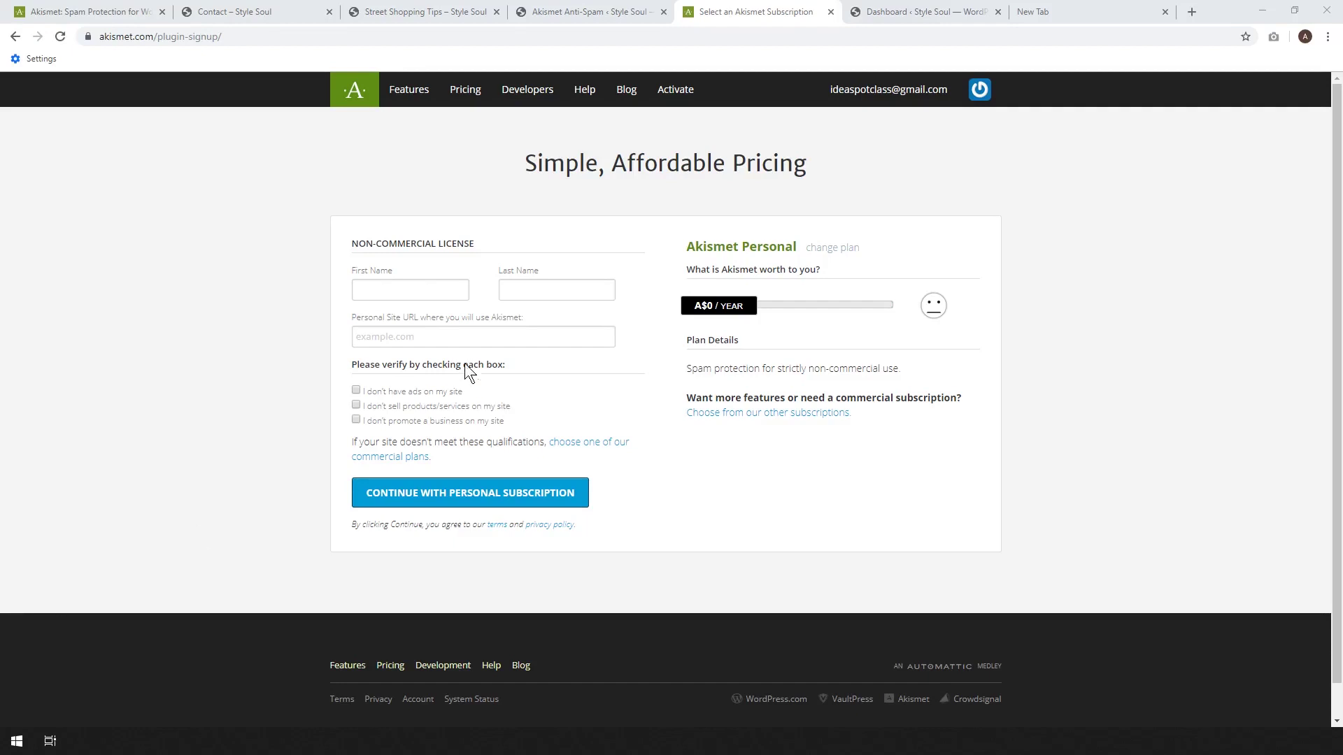
{"action": "left_click", "coordinate": [423, 336]}
{"action": "key", "text": "ctrl+v"}
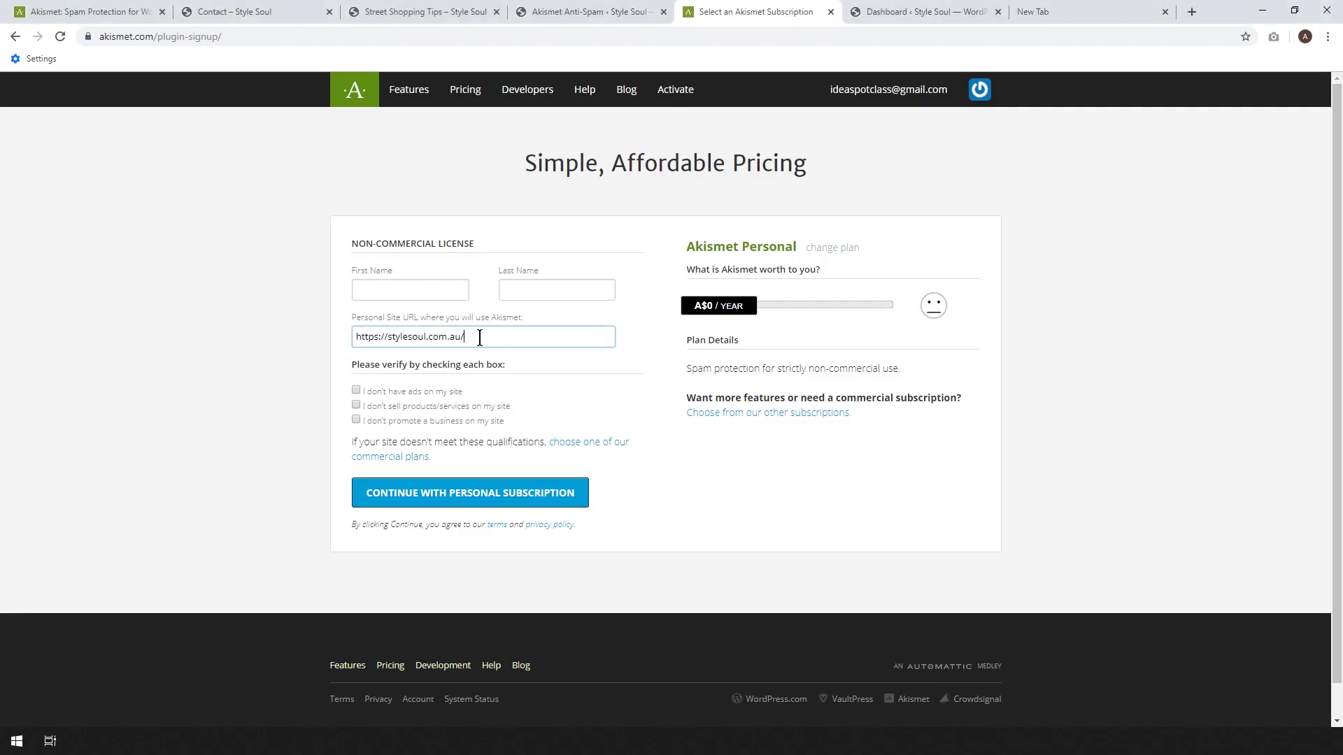
{"action": "left_click", "coordinate": [414, 283]}
{"action": "type", "text": "I"}
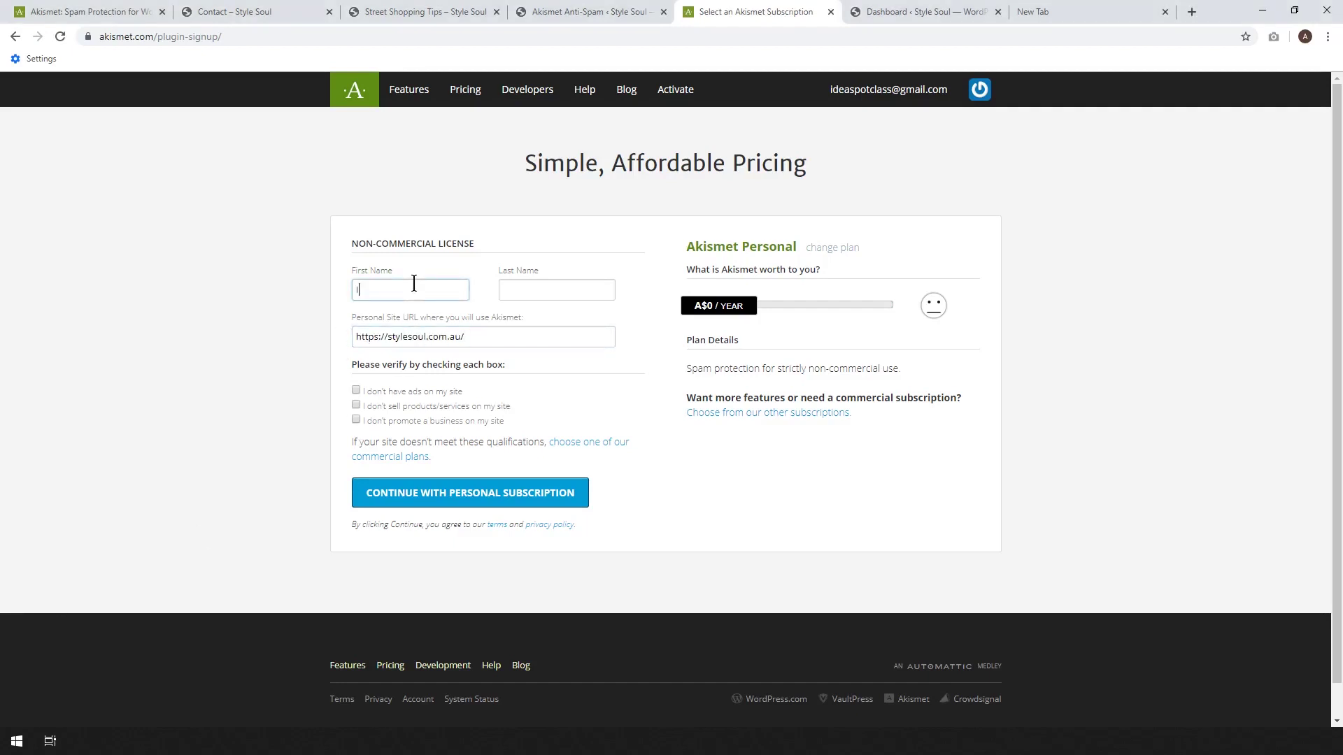
{"action": "type", "text": "dea"}
{"action": "key", "text": "Tab"}
{"action": "type", "text": "Spot"}
{"action": "left_click", "coordinate": [355, 390]}
{"action": "left_click", "coordinate": [404, 482]}
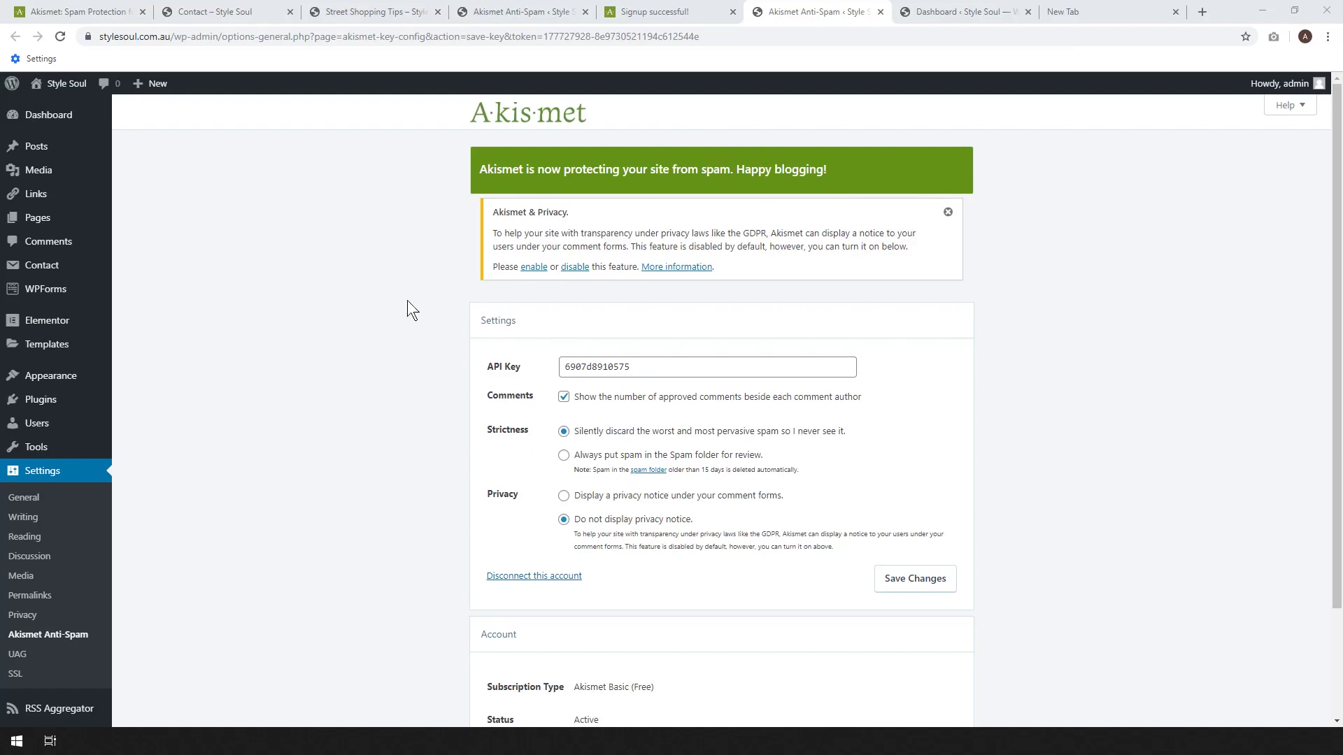
{"action": "scroll", "coordinate": [1023, 367], "scroll_direction": "down", "scroll_amount": 1}
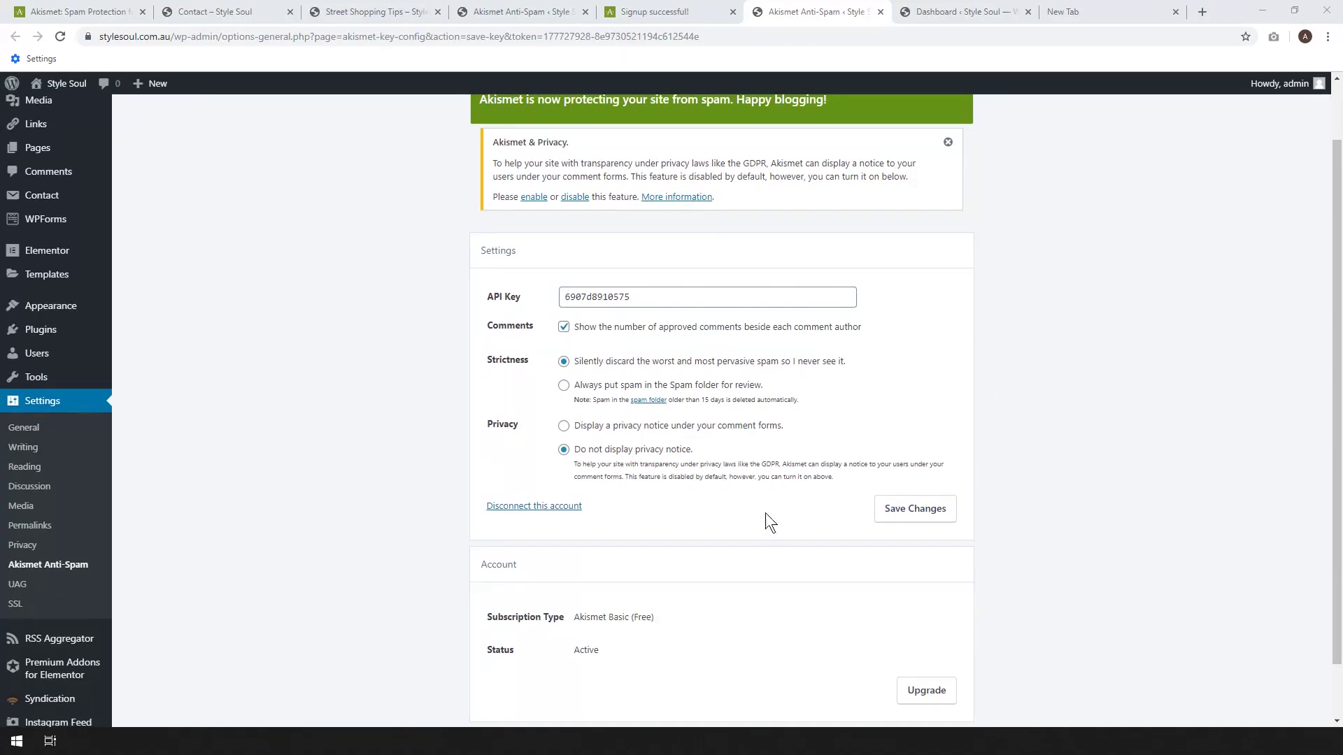
{"action": "scroll", "coordinate": [498, 548], "scroll_direction": "up", "scroll_amount": 1}
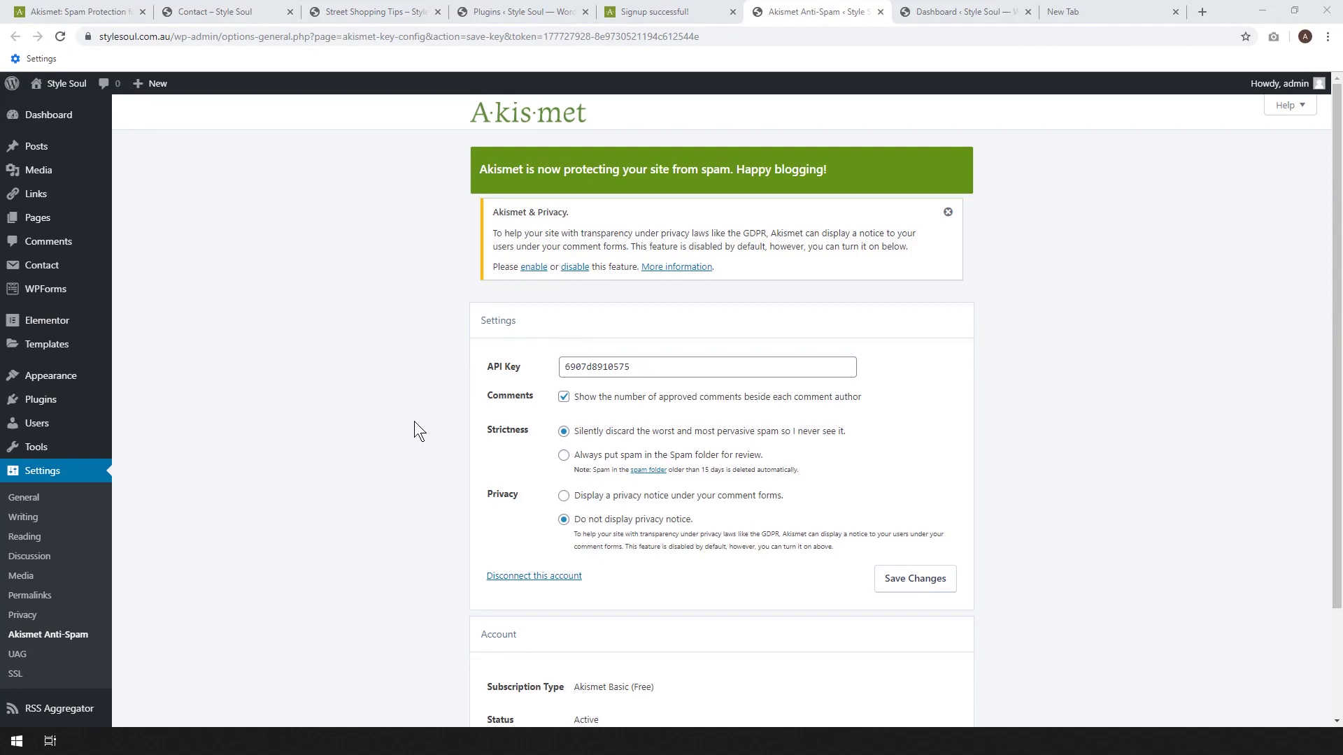
{"action": "left_click", "coordinate": [105, 11]}
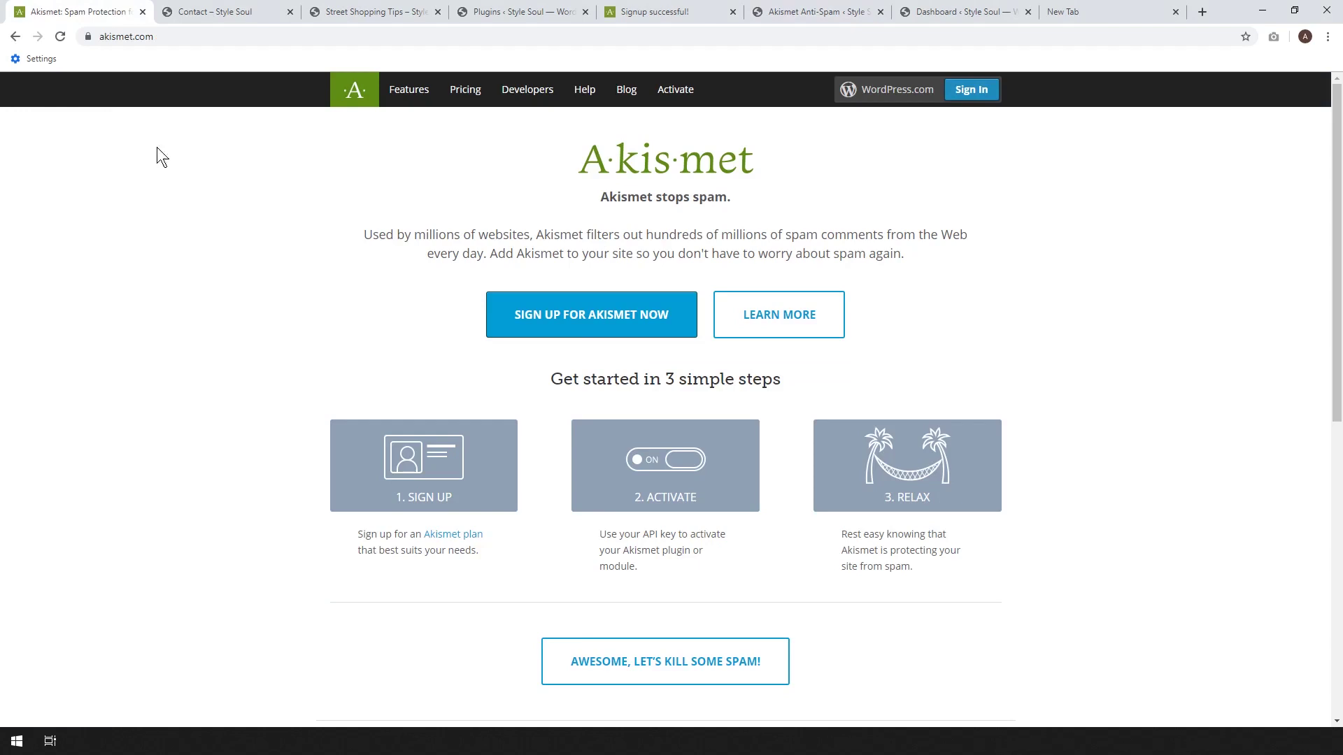